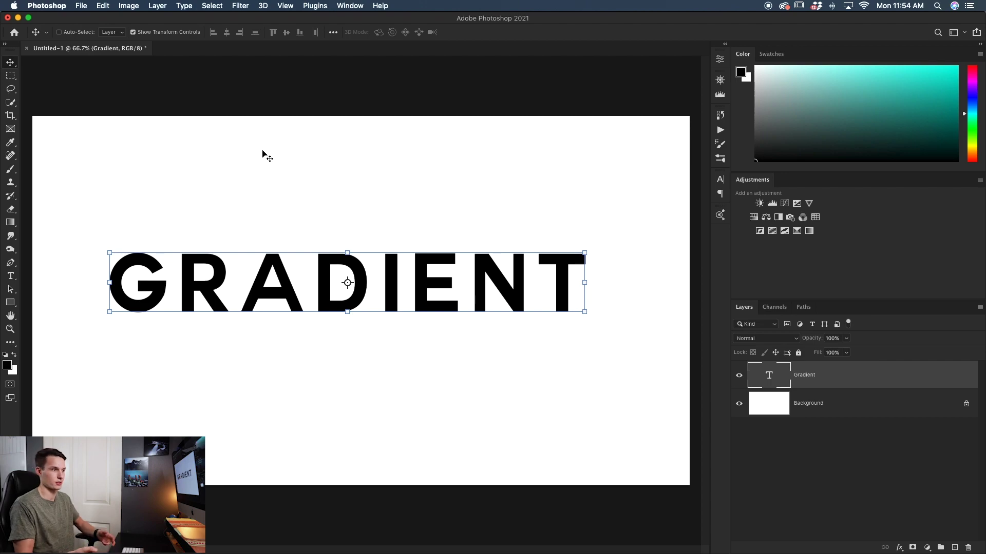
- Add a Gradient Overlay layer style to the Gradient text layer
{"action": "left_click", "coordinate": [827, 491]}
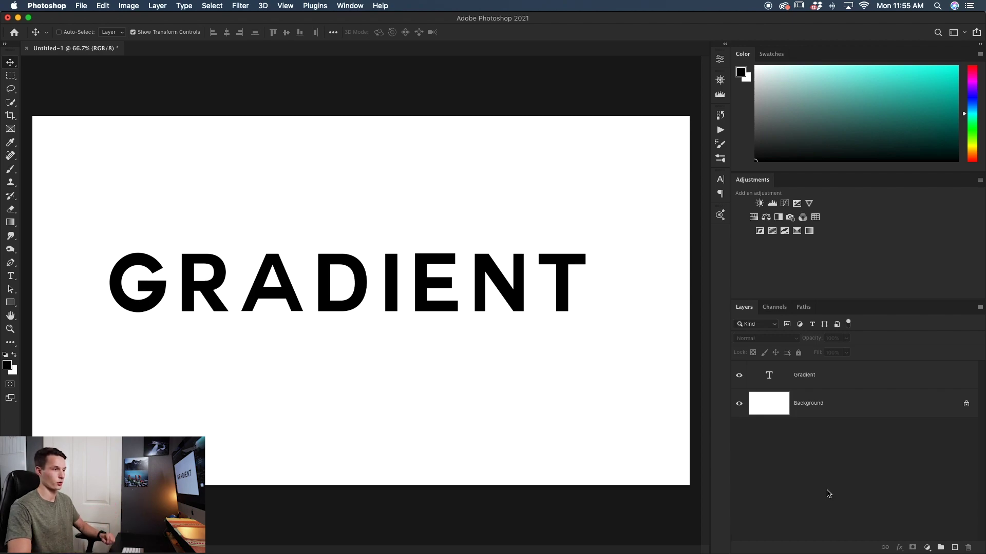
{"action": "left_click", "coordinate": [829, 372]}
{"action": "double_click", "coordinate": [846, 382]}
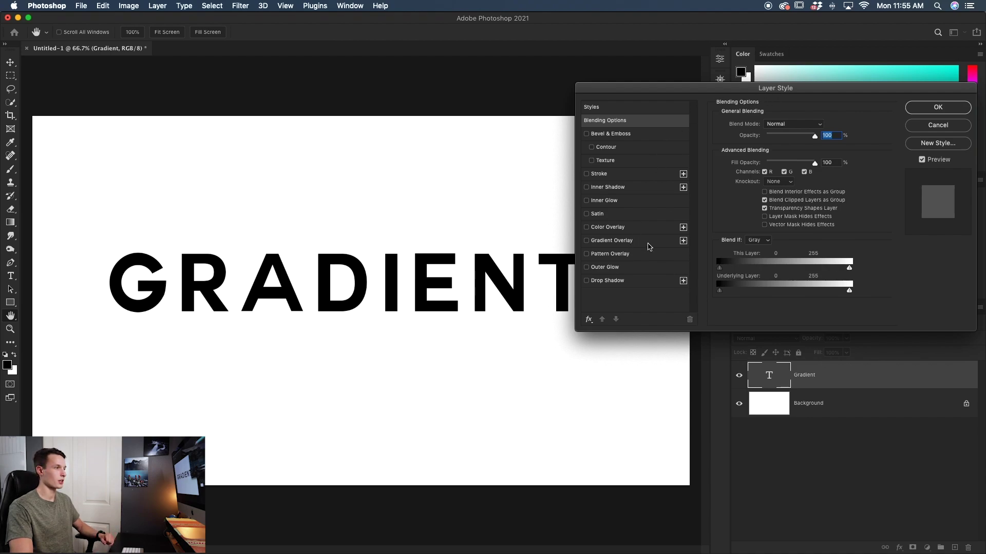
{"action": "left_click", "coordinate": [648, 247]}
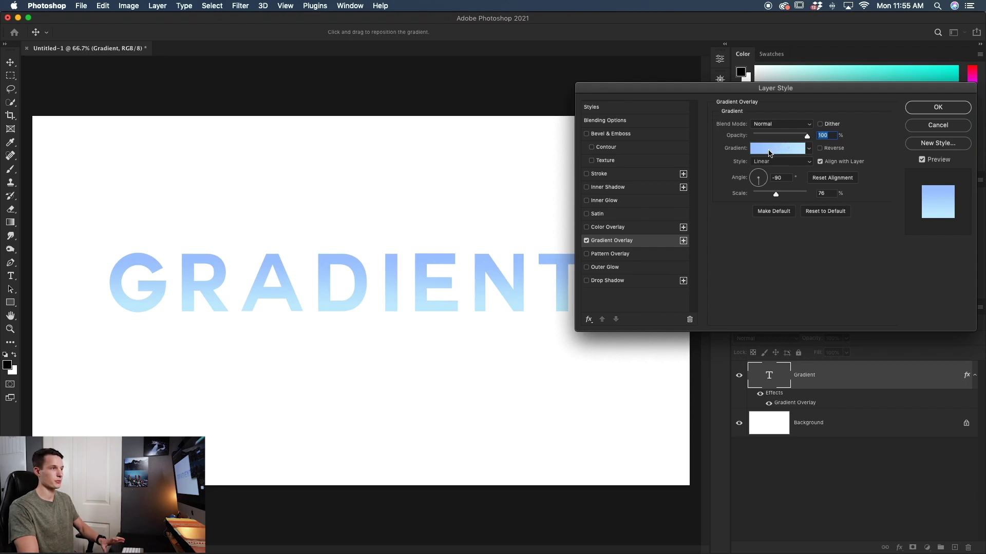
- Edit the overlay's gradient, trying the Blue_27 preset and replacing it with Purple_02 from the Purples group
{"action": "left_click", "coordinate": [769, 153]}
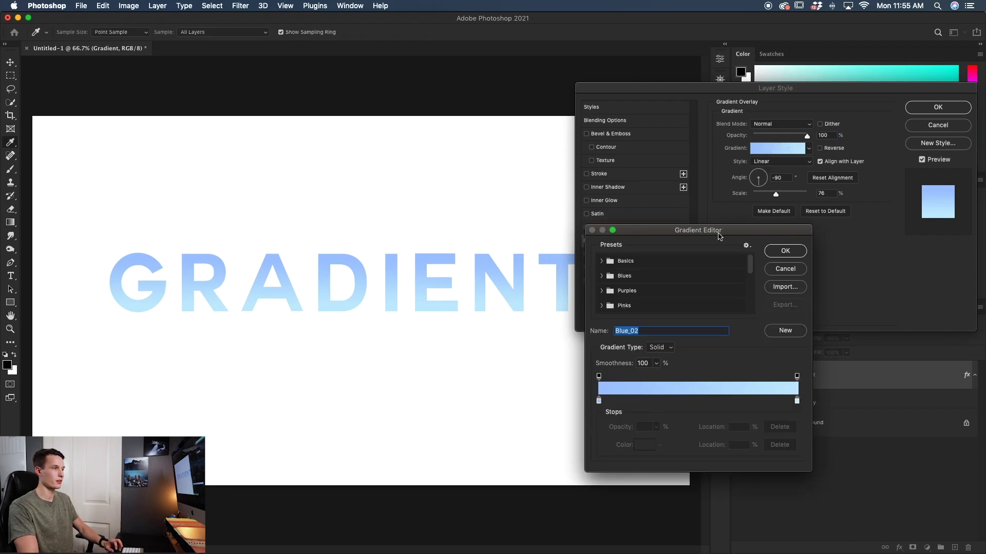
{"action": "left_click_drag", "start_coordinate": [718, 233], "coordinate": [721, 252]}
{"action": "left_click", "coordinate": [606, 297]}
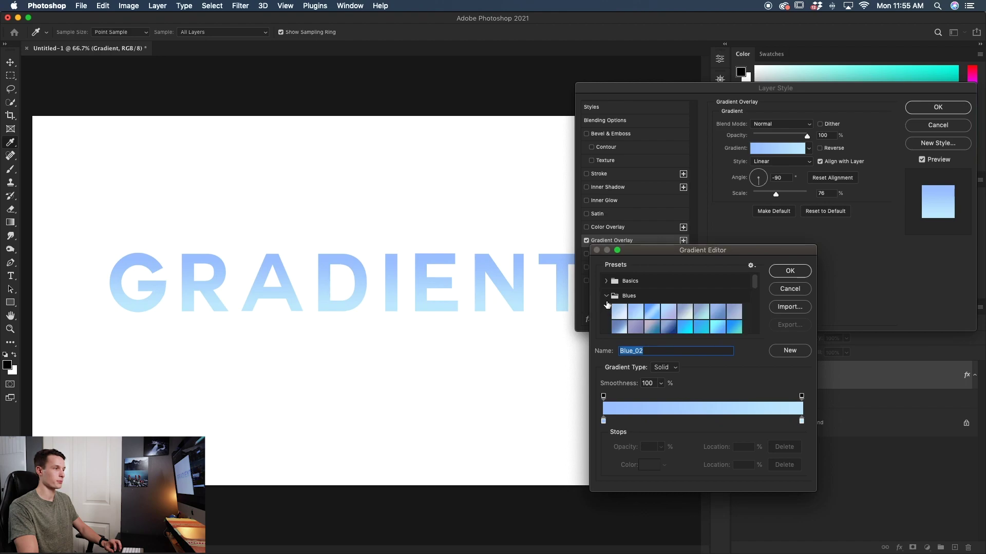
{"action": "scroll", "coordinate": [641, 311], "scroll_direction": "down", "scroll_amount": 2}
{"action": "left_click", "coordinate": [646, 316]}
{"action": "scroll", "coordinate": [611, 290], "scroll_direction": "up", "scroll_amount": 3}
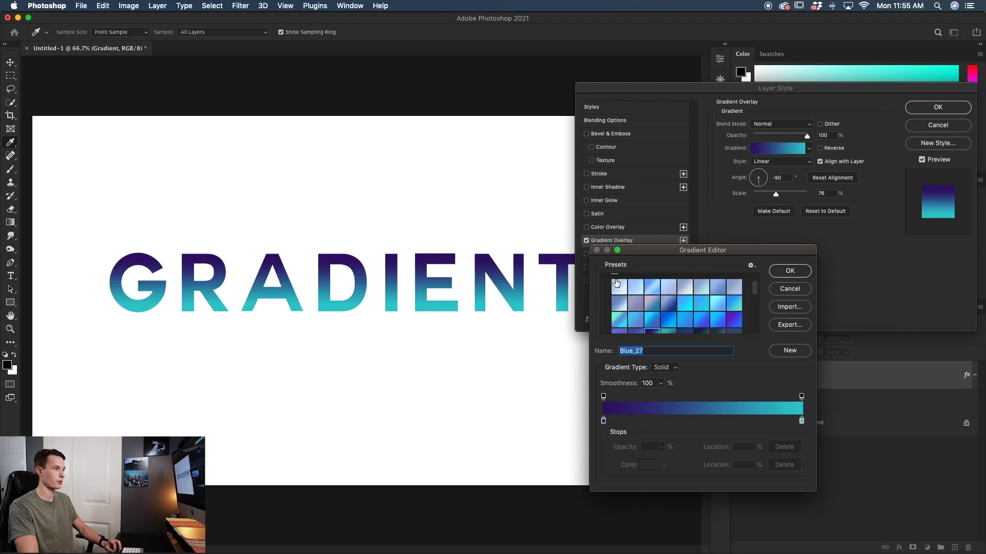
{"action": "left_click", "coordinate": [606, 297]}
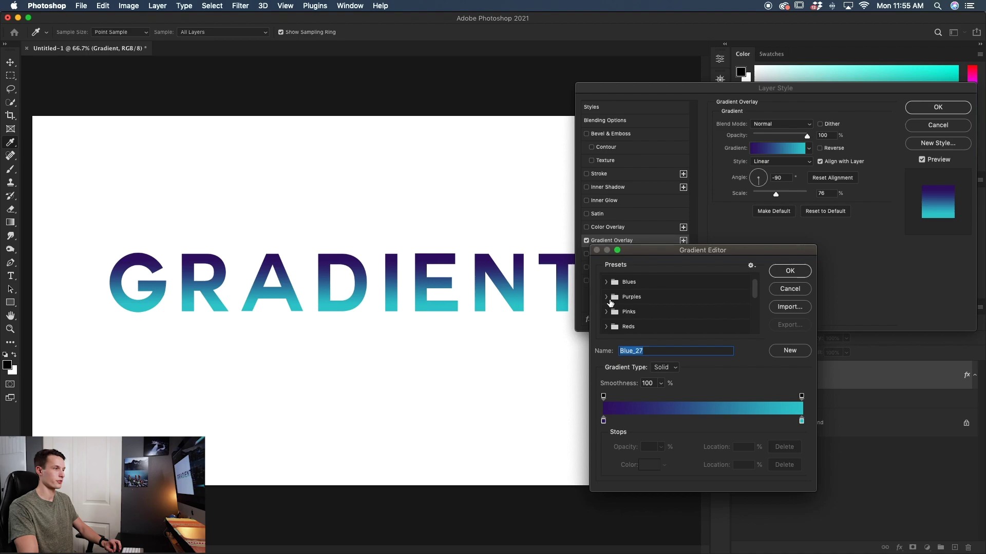
{"action": "left_click", "coordinate": [607, 308]}
{"action": "left_click", "coordinate": [635, 313]}
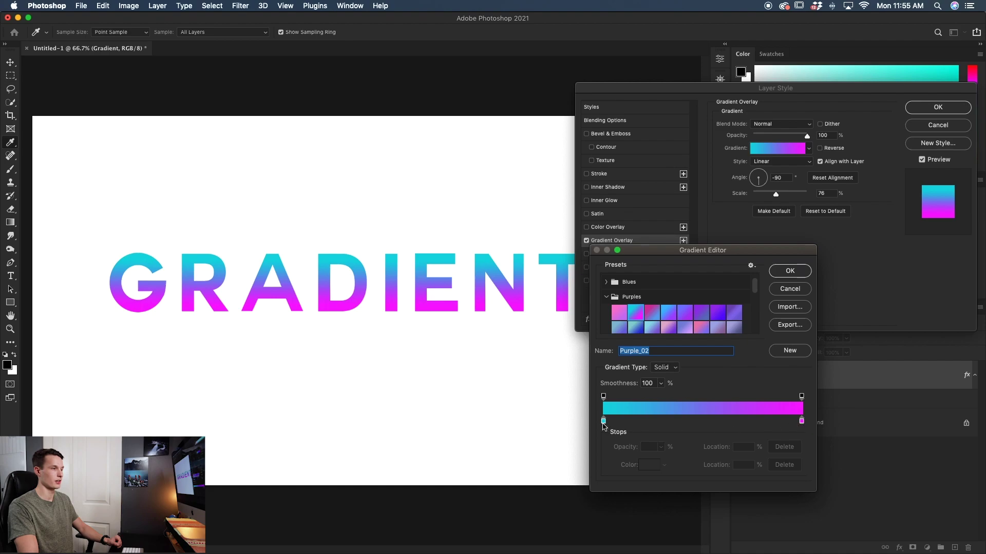
- Recolour the gradient's start stop to light cyan 48ecf4 and its end stop to pink ff0fad
{"action": "double_click", "coordinate": [605, 423]}
{"action": "left_click", "coordinate": [223, 84]}
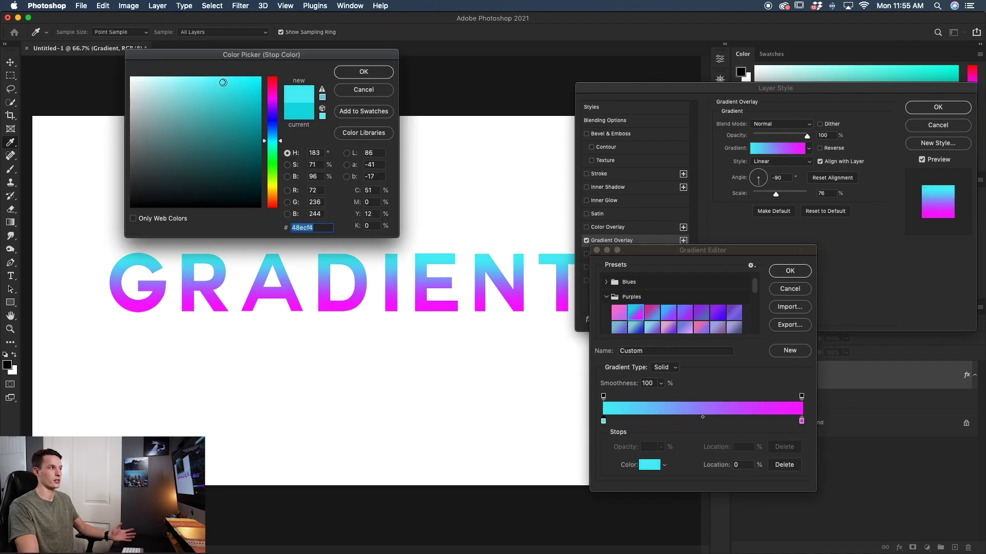
{"action": "left_click", "coordinate": [364, 71]}
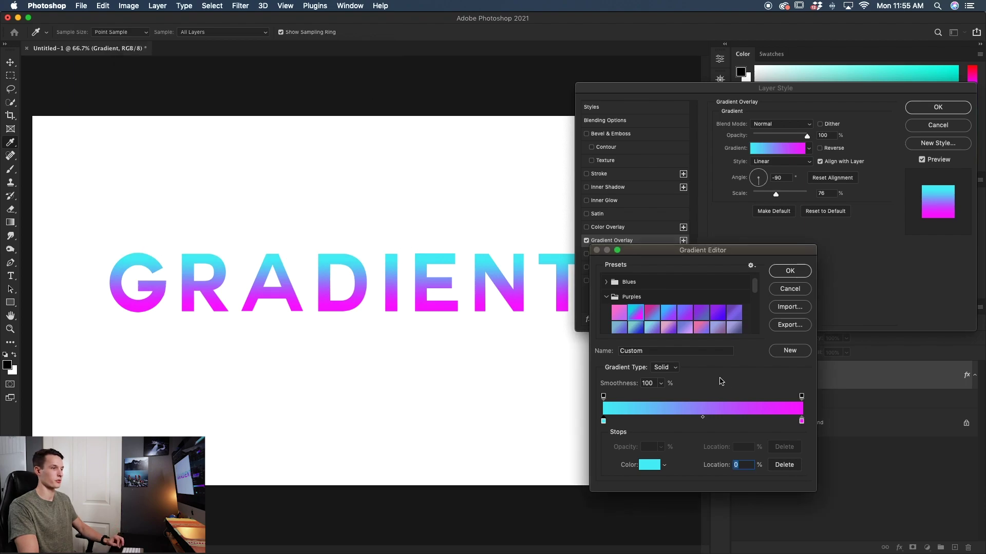
{"action": "double_click", "coordinate": [801, 421]}
{"action": "left_click_drag", "start_coordinate": [268, 99], "coordinate": [266, 94]}
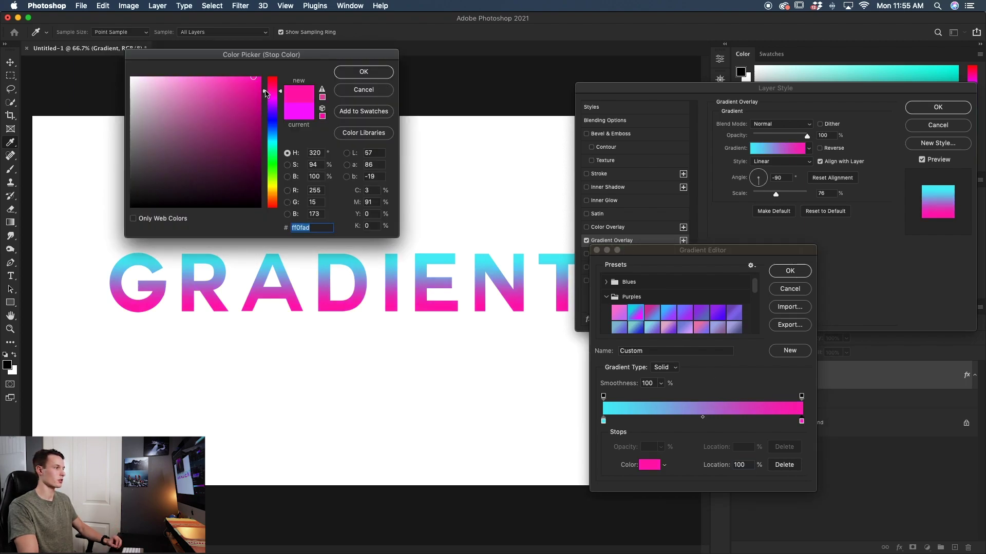
{"action": "left_click", "coordinate": [344, 71]}
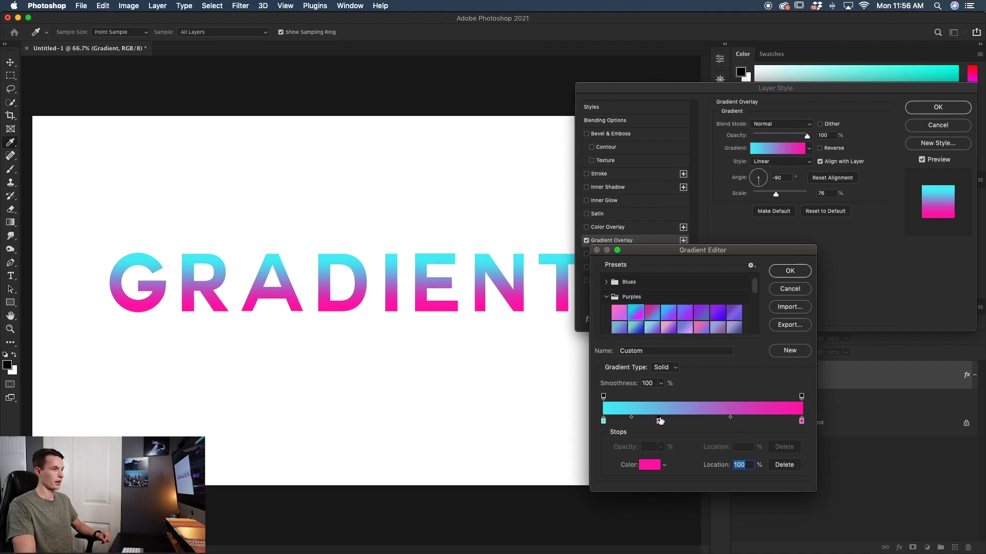
- Add an orange colour stop at about 43% along the gradient and accept the edited gradient
{"action": "left_click", "coordinate": [658, 421]}
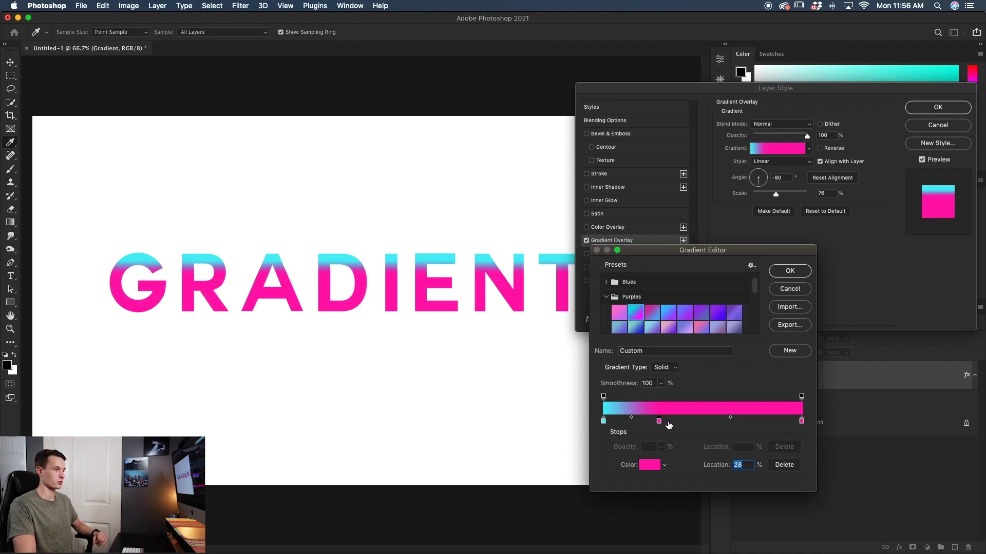
{"action": "left_click_drag", "start_coordinate": [658, 421], "coordinate": [689, 421]}
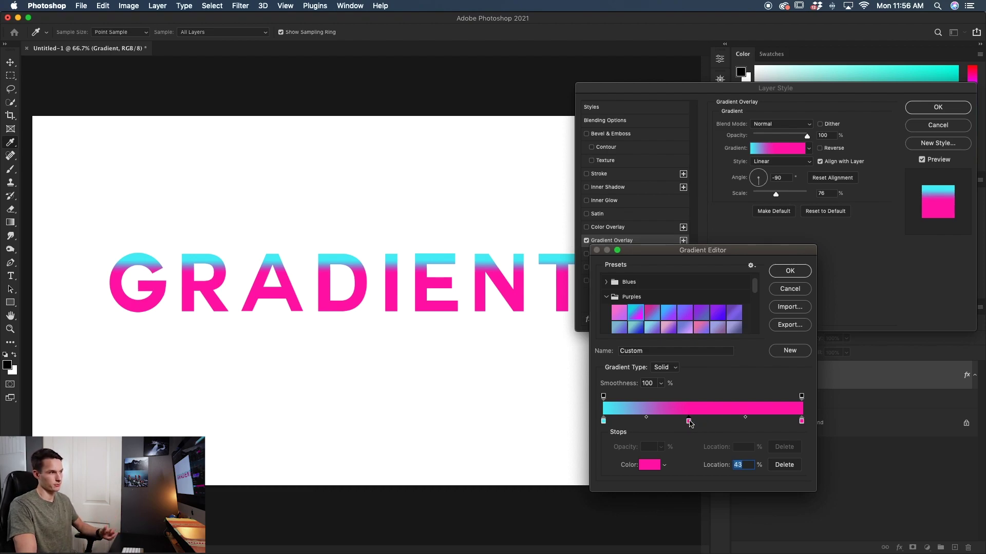
{"action": "double_click", "coordinate": [689, 421]}
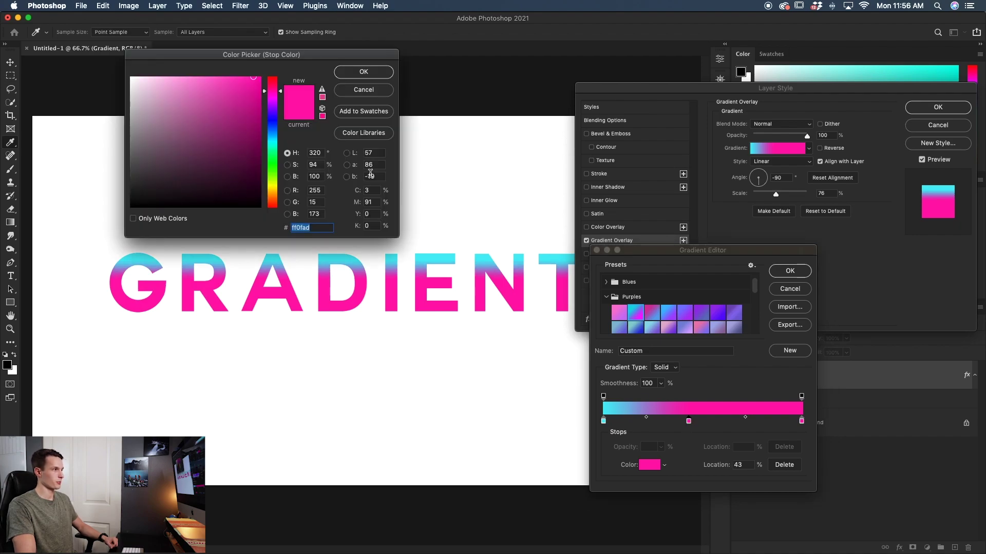
{"action": "left_click_drag", "start_coordinate": [276, 198], "coordinate": [276, 201]}
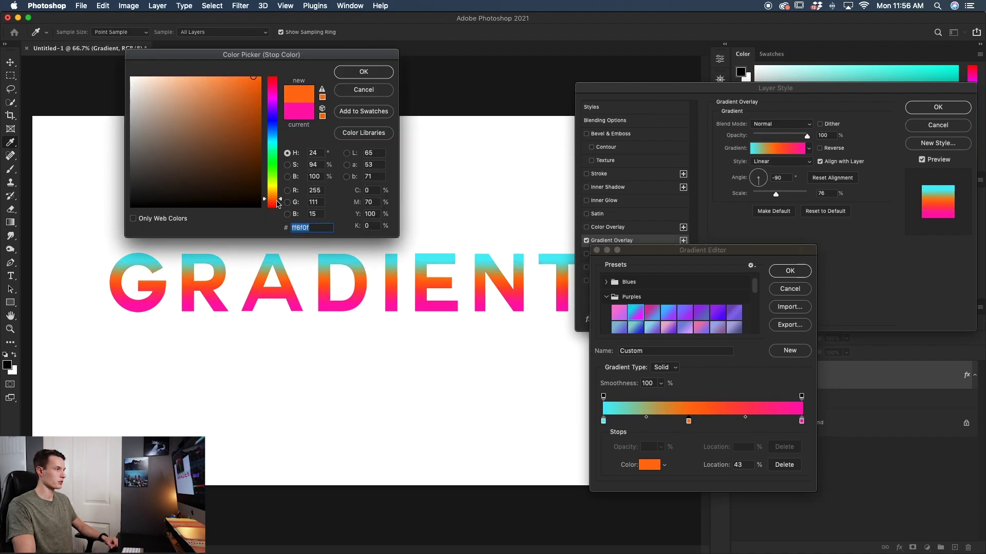
{"action": "key", "text": "Return"}
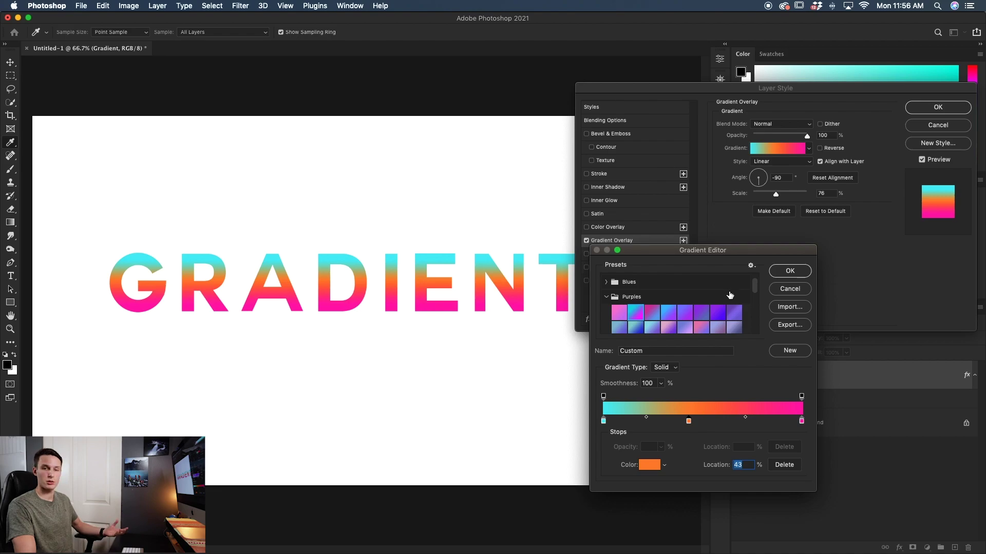
{"action": "left_click", "coordinate": [789, 271]}
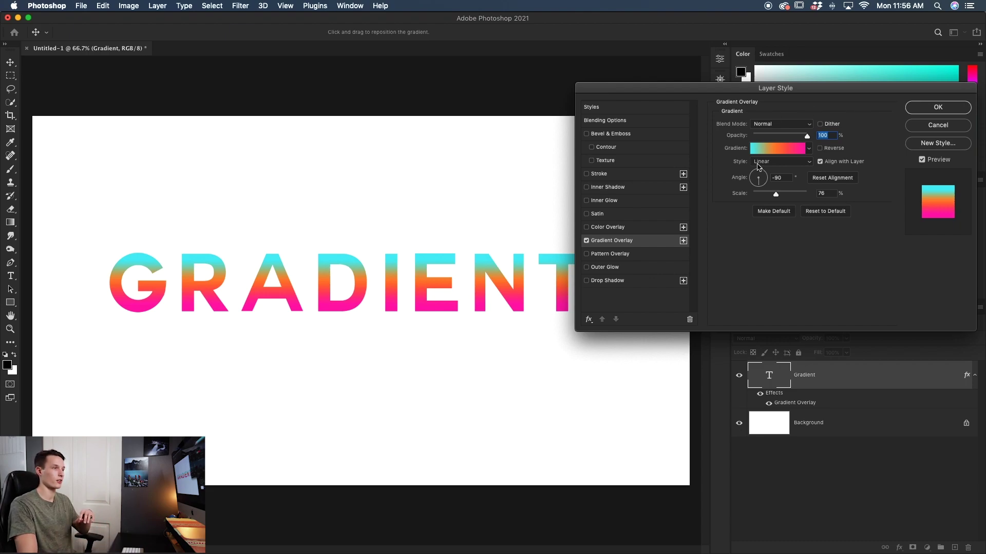
- Enable dithering for the gradient overlay, and try the Radial style before returning to Linear
{"action": "left_click", "coordinate": [823, 124]}
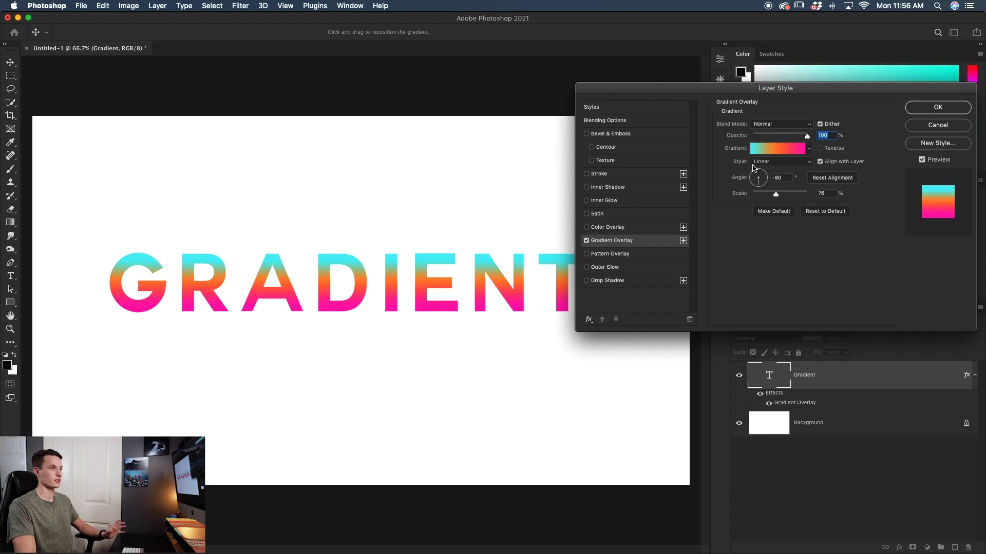
{"action": "left_click", "coordinate": [797, 162]}
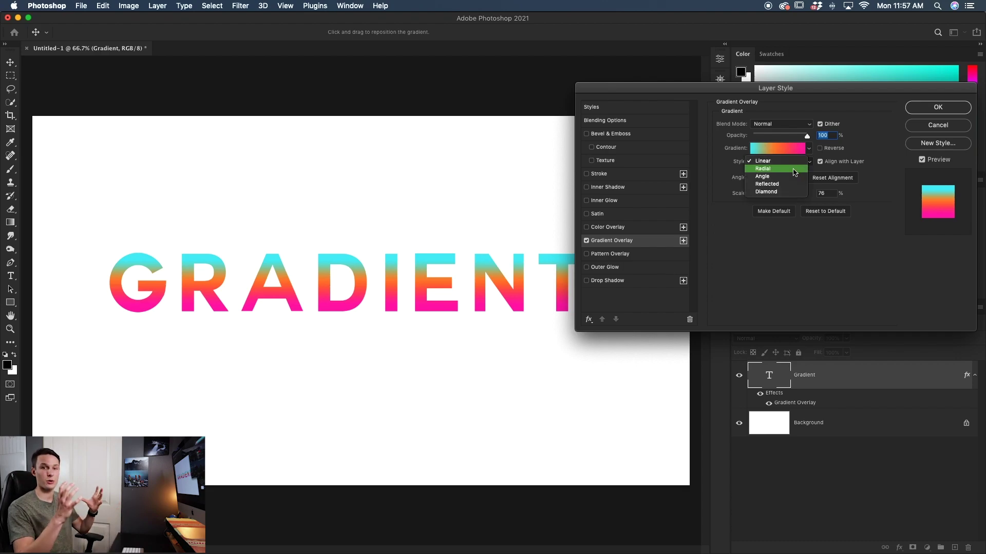
{"action": "left_click", "coordinate": [794, 170]}
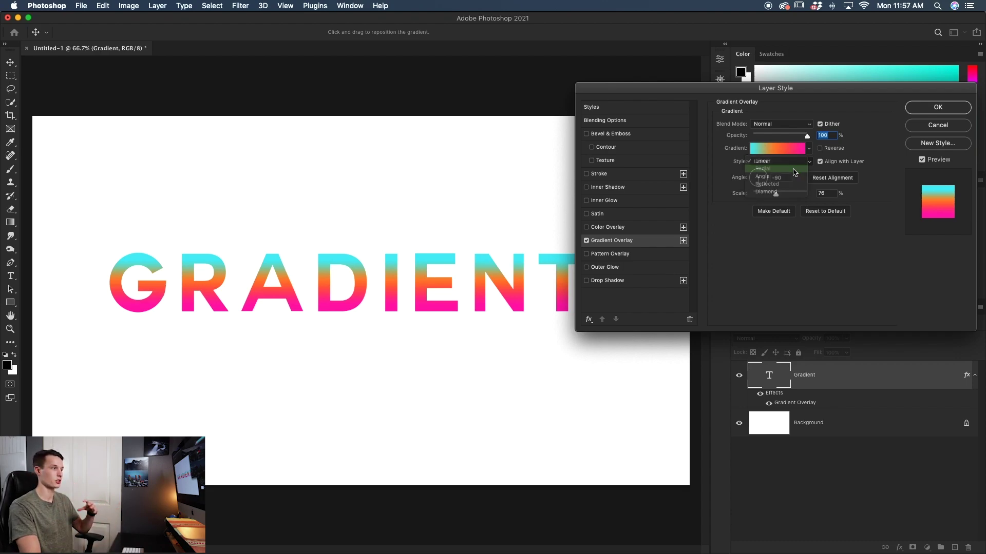
{"action": "left_click", "coordinate": [791, 163]}
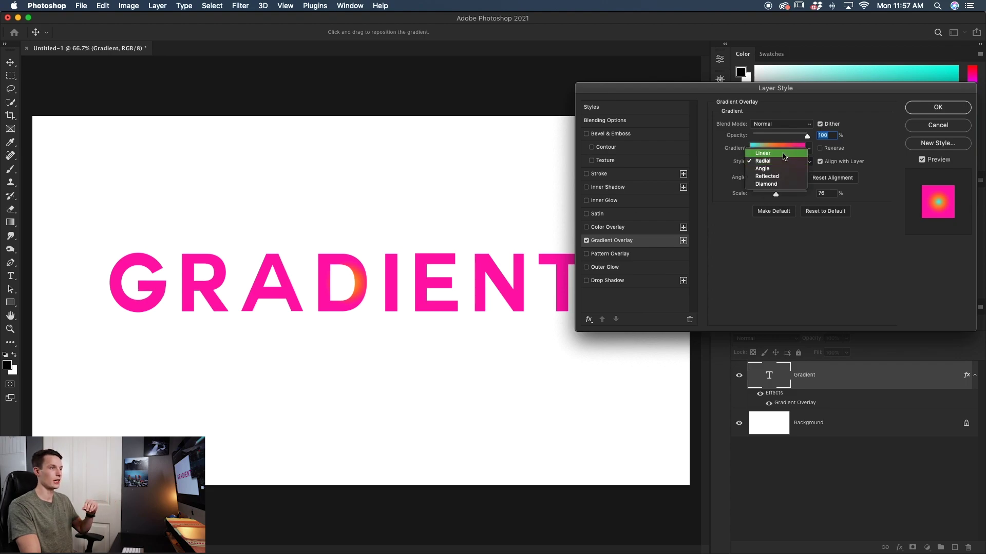
{"action": "left_click", "coordinate": [783, 154]}
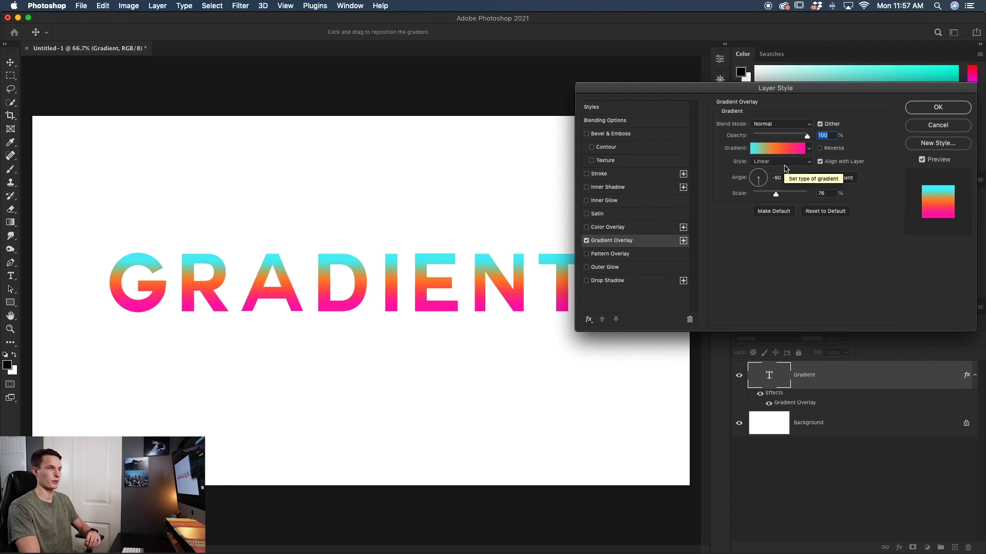
- Try gradient overlay angles of 0, 180 and 90 degrees, and return the angle to -90 degrees
{"action": "mouse_move", "coordinate": [760, 182]}
{"action": "left_mouse_down"}
{"action": "mouse_move", "coordinate": [752, 178]}
{"action": "mouse_move", "coordinate": [758, 169]}
{"action": "mouse_move", "coordinate": [764, 180]}
{"action": "left_mouse_up"}
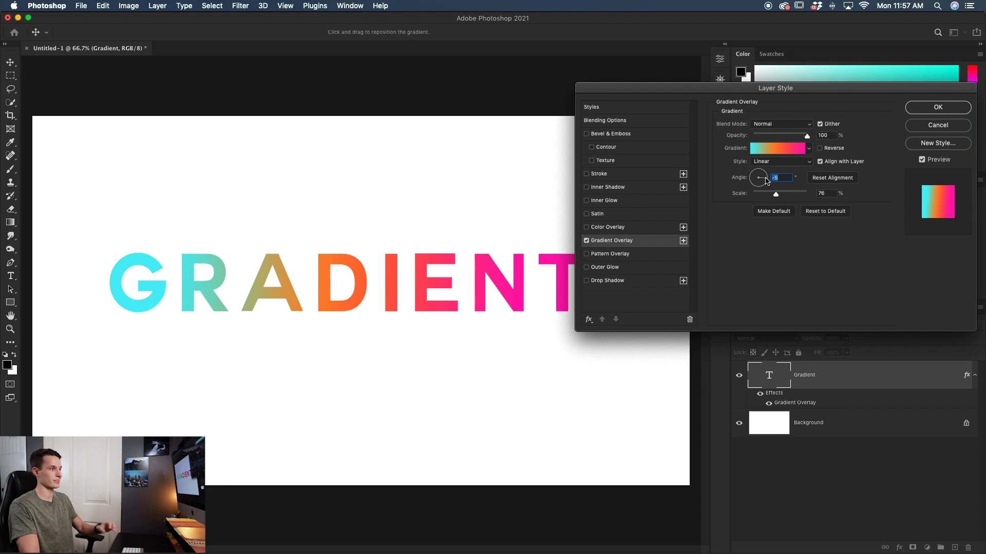
{"action": "left_click_drag", "start_coordinate": [763, 178], "coordinate": [769, 177]}
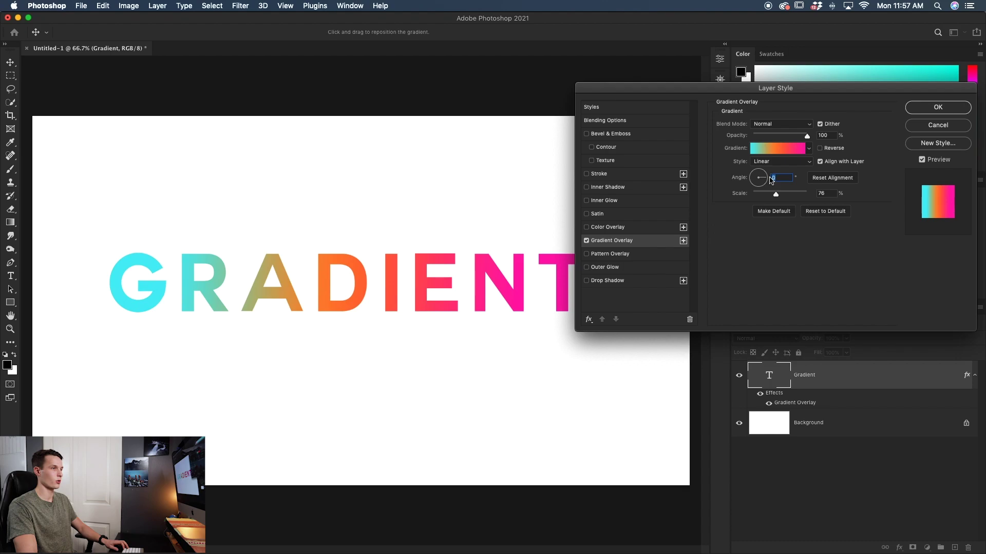
{"action": "left_click", "coordinate": [749, 182]}
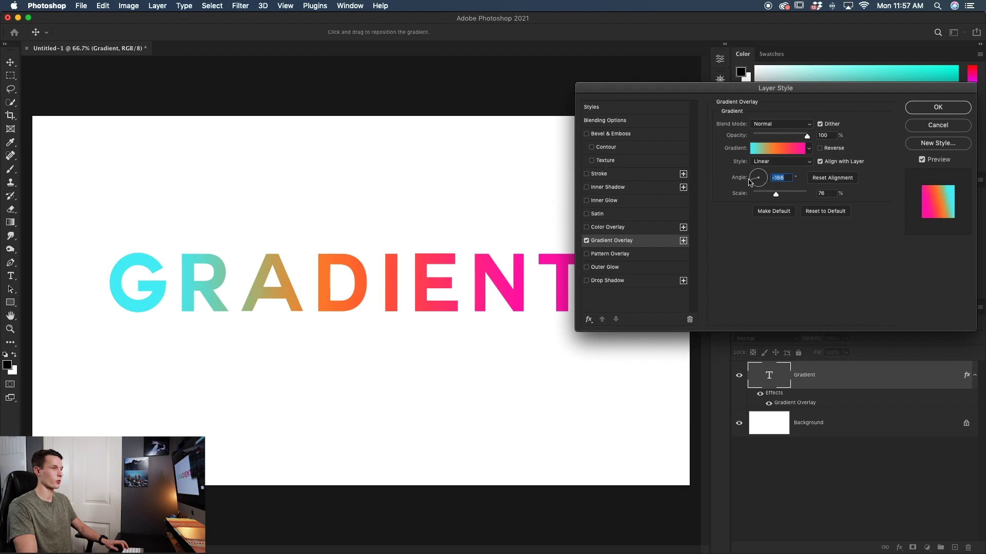
{"action": "left_click", "coordinate": [742, 180]}
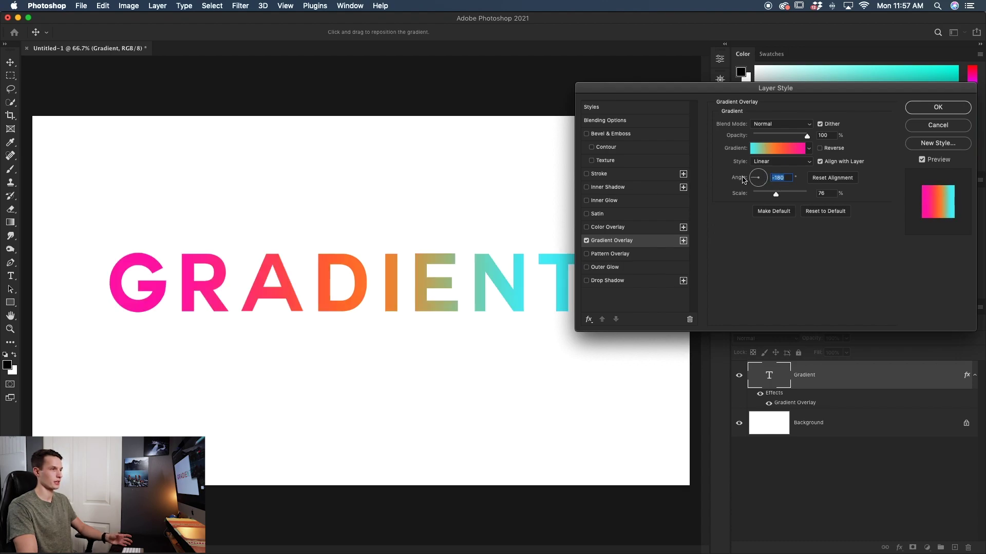
{"action": "left_click", "coordinate": [758, 172]}
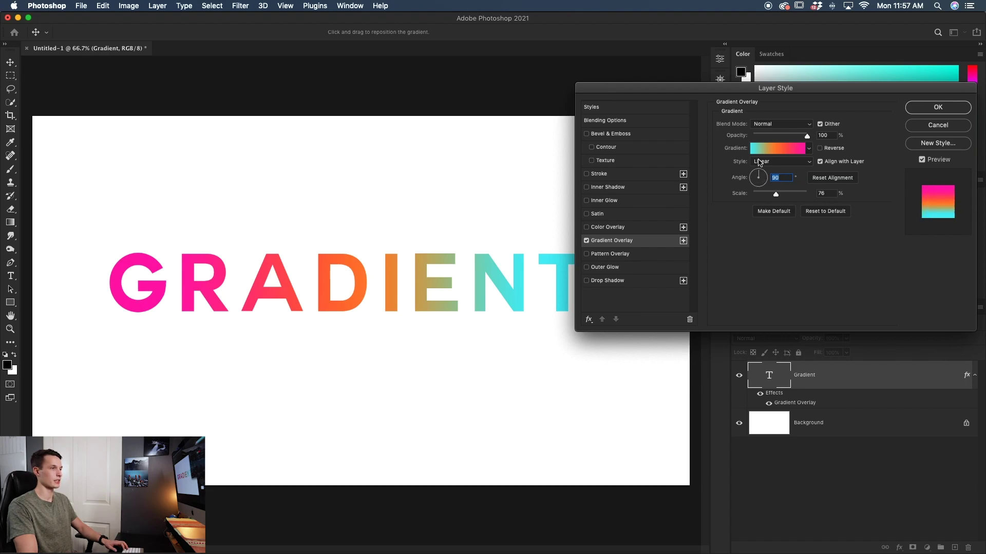
{"action": "left_click", "coordinate": [759, 186]}
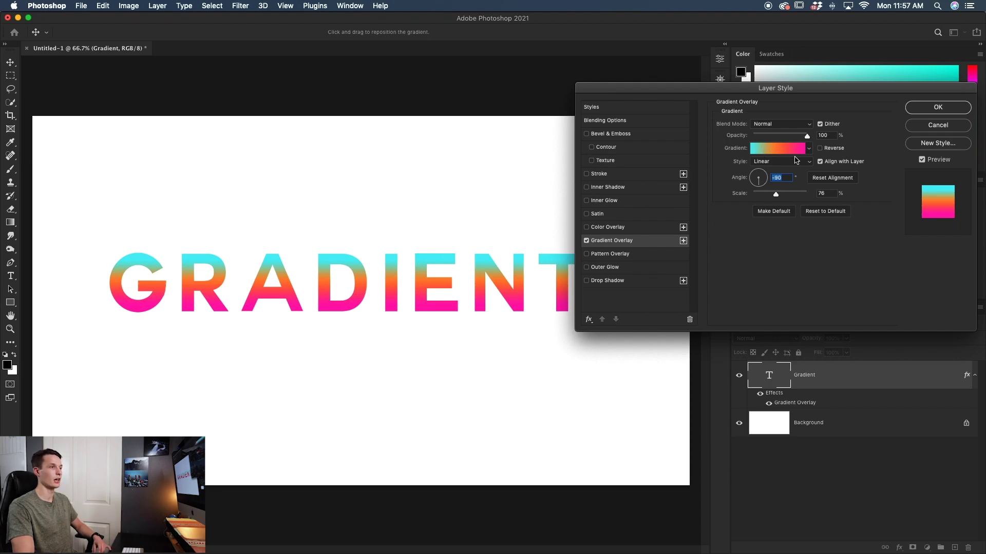
- Reverse the overlay's gradient and raise its scale to 150%
{"action": "left_click", "coordinate": [821, 149]}
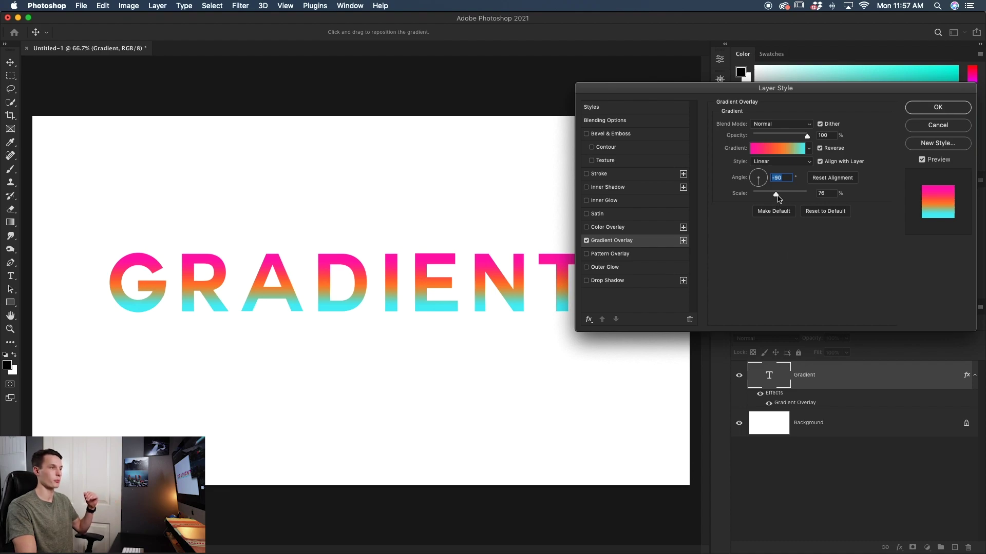
{"action": "left_click_drag", "start_coordinate": [775, 195], "coordinate": [808, 195]}
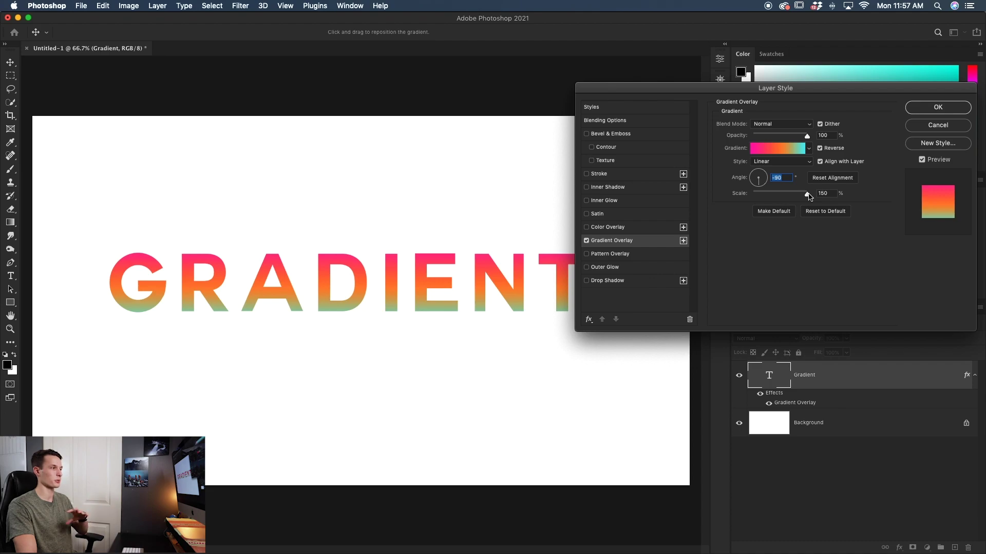
{"action": "key", "text": "Tab"}
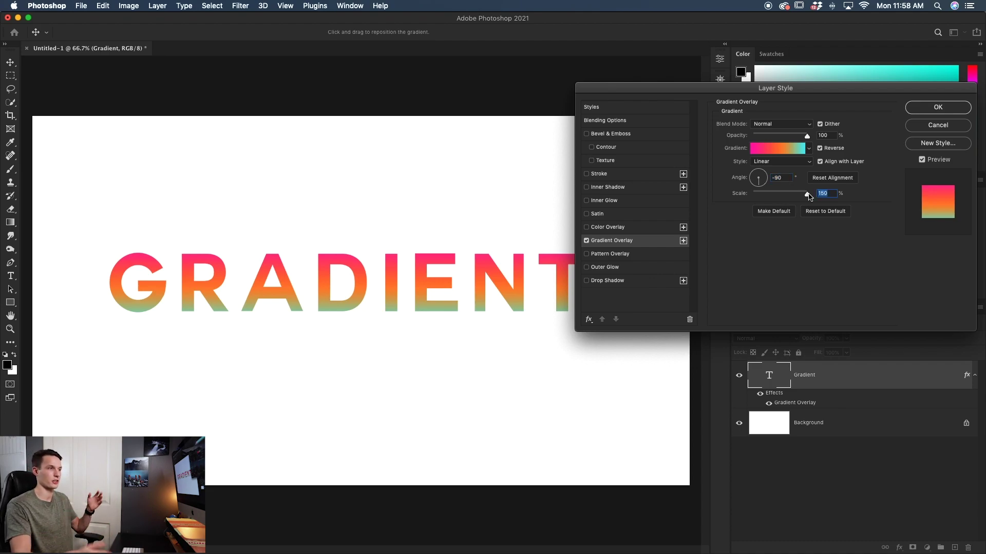
- Try a gradient scale of 10%, settle on a value between 40 and 50%, and apply the layer style
{"action": "left_click_drag", "start_coordinate": [809, 197], "coordinate": [746, 200]}
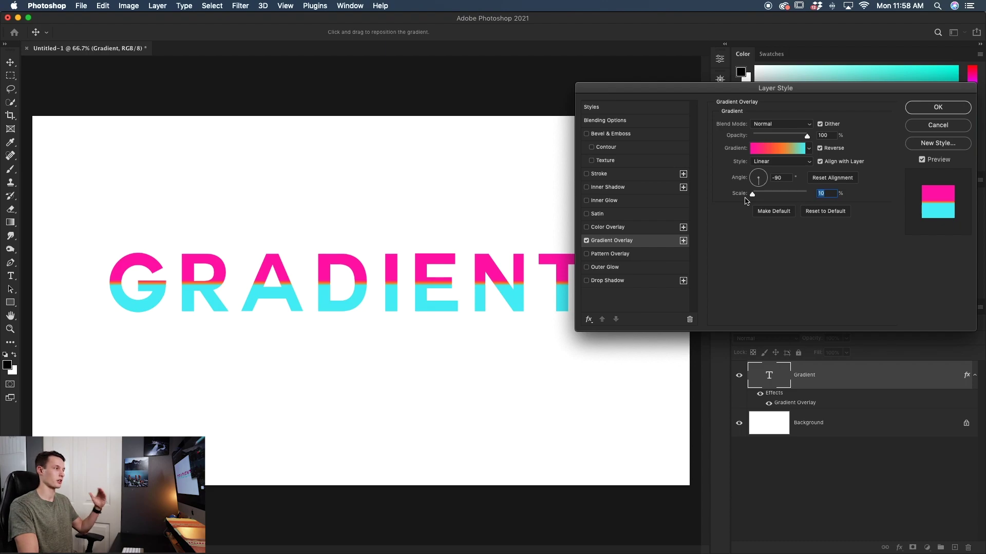
{"action": "mouse_move", "coordinate": [746, 200]}
{"action": "left_mouse_down"}
{"action": "mouse_move", "coordinate": [790, 199]}
{"action": "mouse_move", "coordinate": [764, 198]}
{"action": "left_mouse_up"}
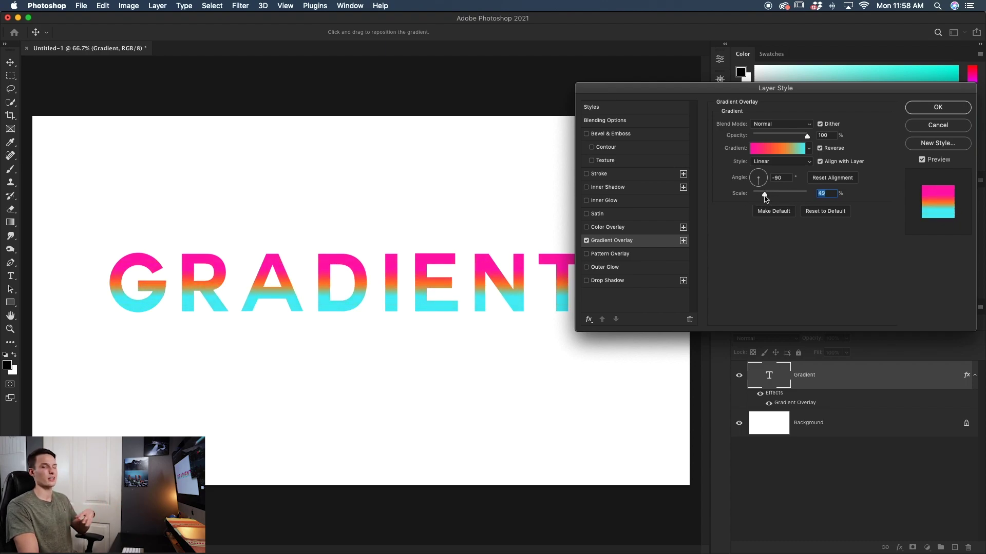
{"action": "key", "text": "Return"}
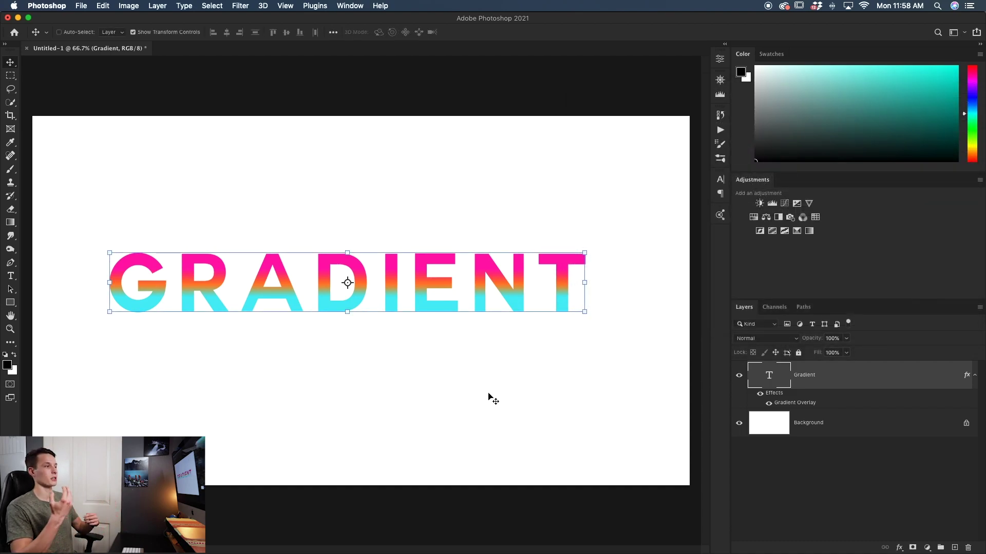
- Change the text layer's gradient overlay to the Foreground to Transparent preset from the Basics group and apply the layer style
{"action": "double_click", "coordinate": [870, 391]}
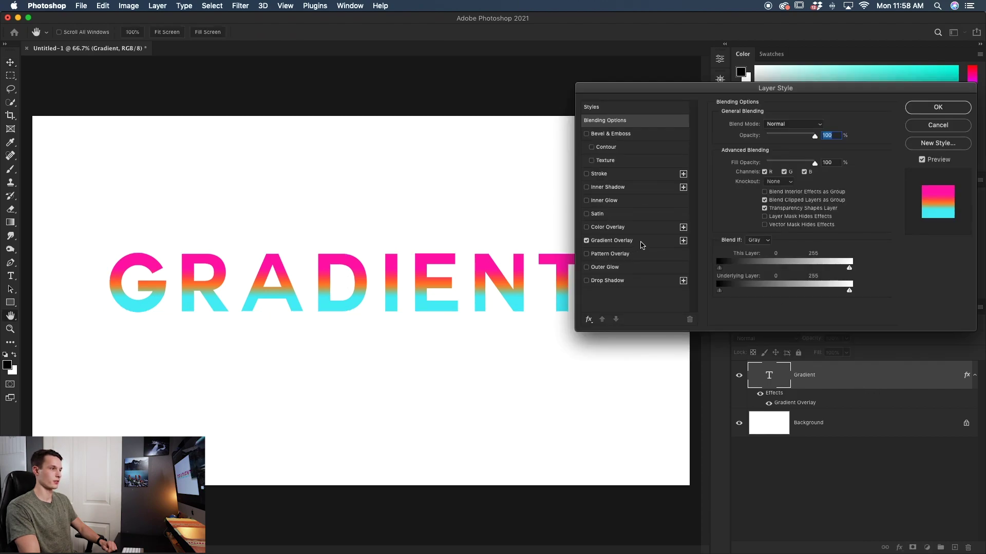
{"action": "left_click", "coordinate": [641, 244]}
{"action": "left_click", "coordinate": [772, 148]}
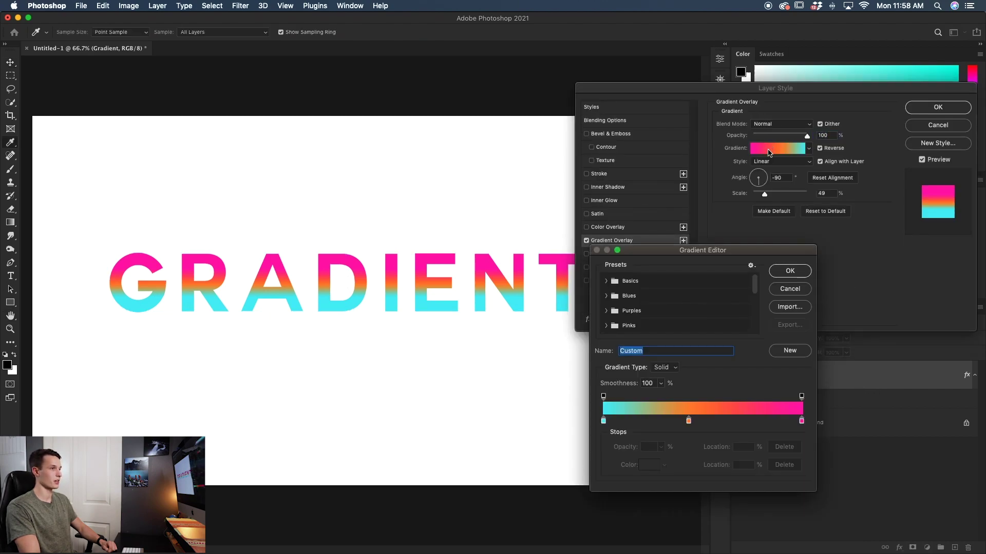
{"action": "left_click", "coordinate": [607, 281]}
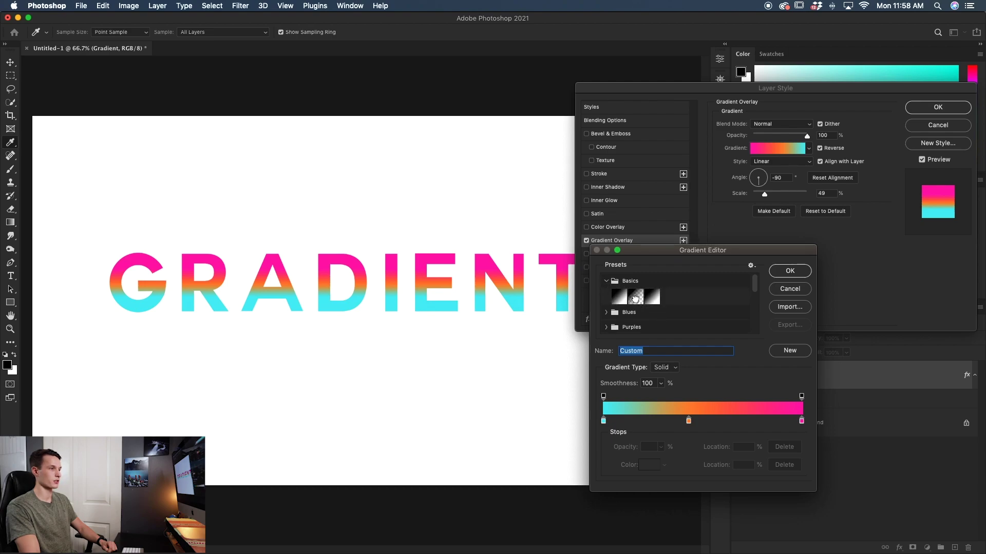
{"action": "left_click", "coordinate": [635, 300]}
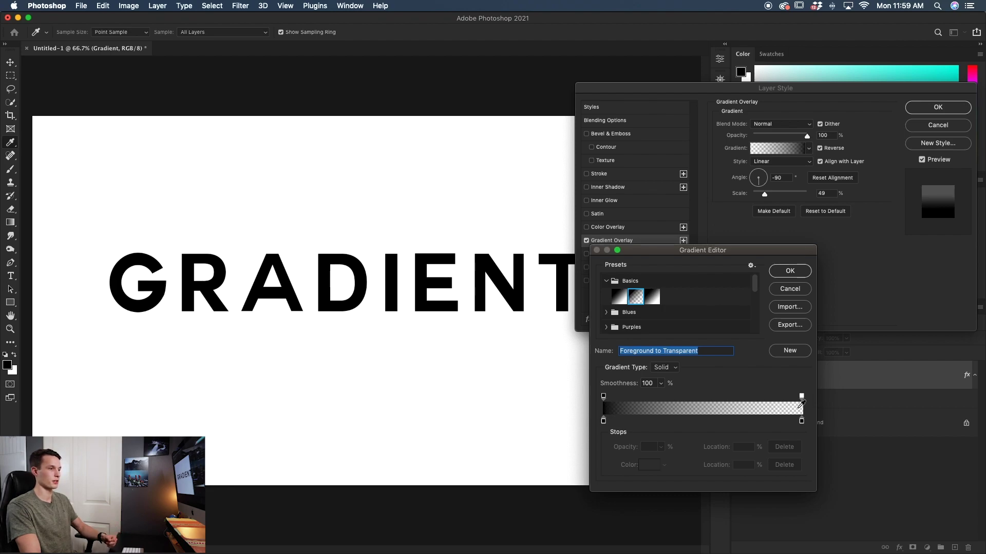
{"action": "left_click", "coordinate": [789, 275]}
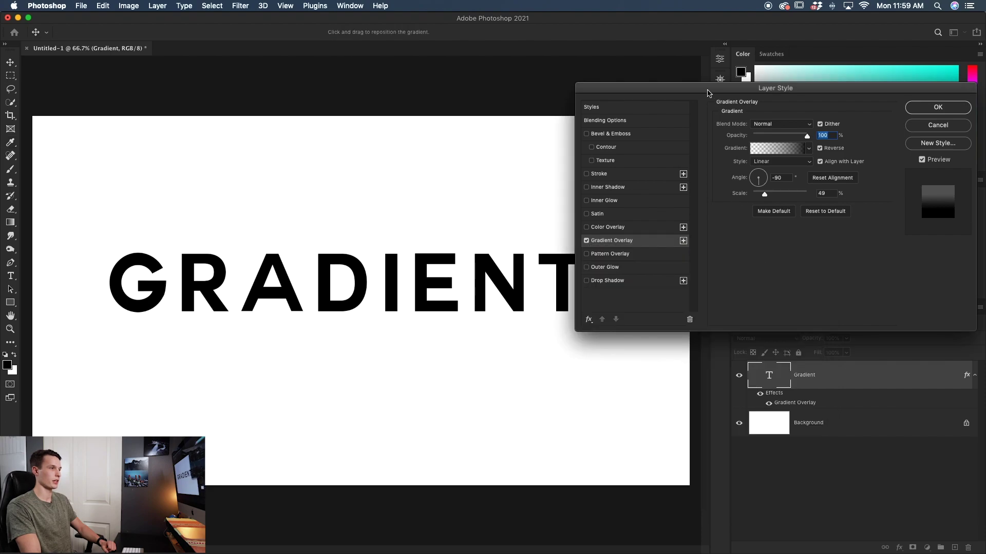
{"action": "left_click_drag", "start_coordinate": [710, 91], "coordinate": [740, 89]}
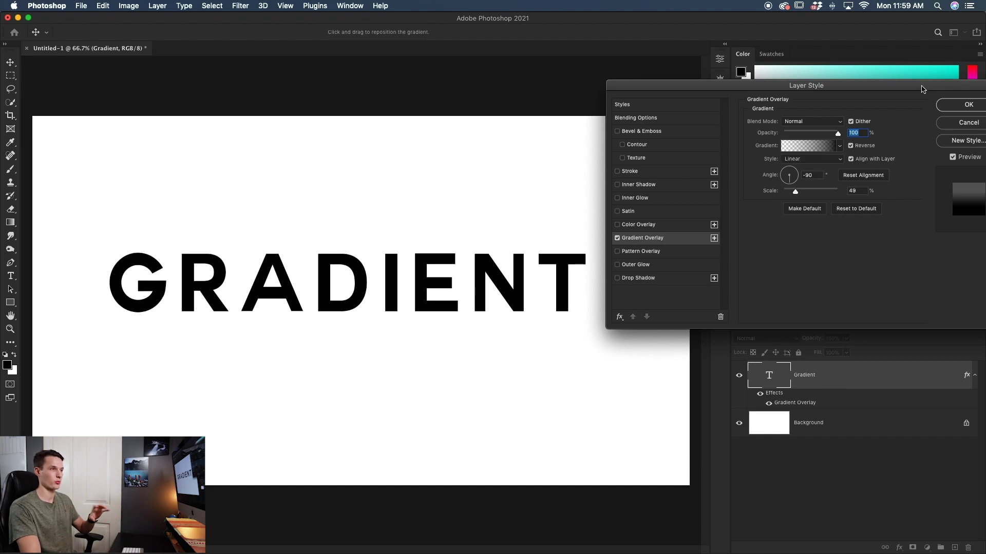
{"action": "left_click", "coordinate": [968, 104]}
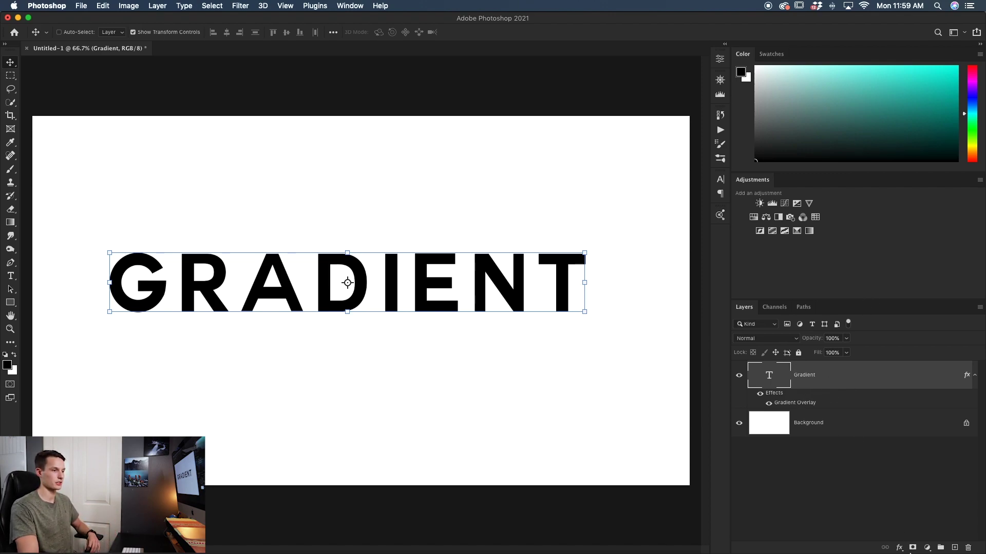
- Add a layer mask to the Gradient text layer and set the Gradient tool to the Basics preset Foreground to Transparent
{"action": "left_click", "coordinate": [912, 549]}
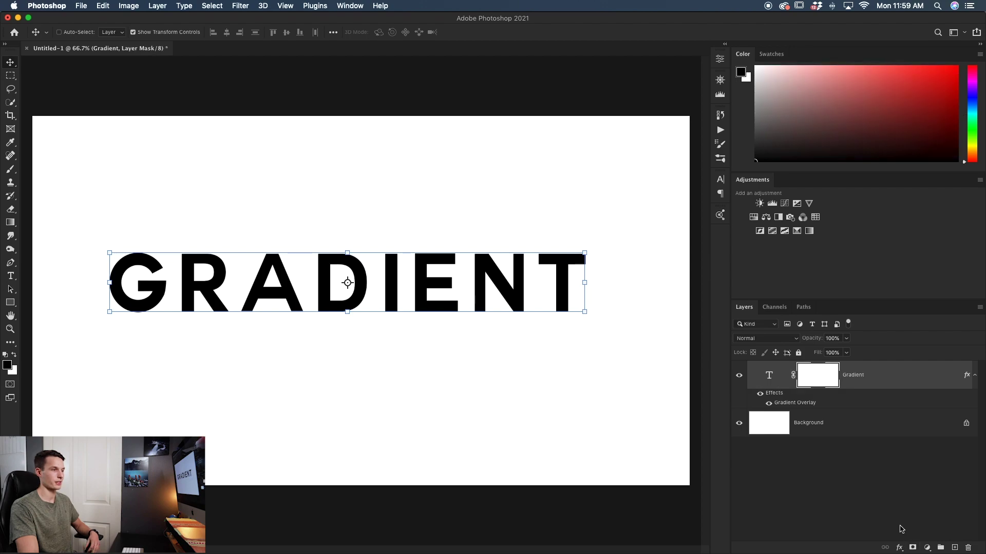
{"action": "left_click", "coordinate": [10, 224]}
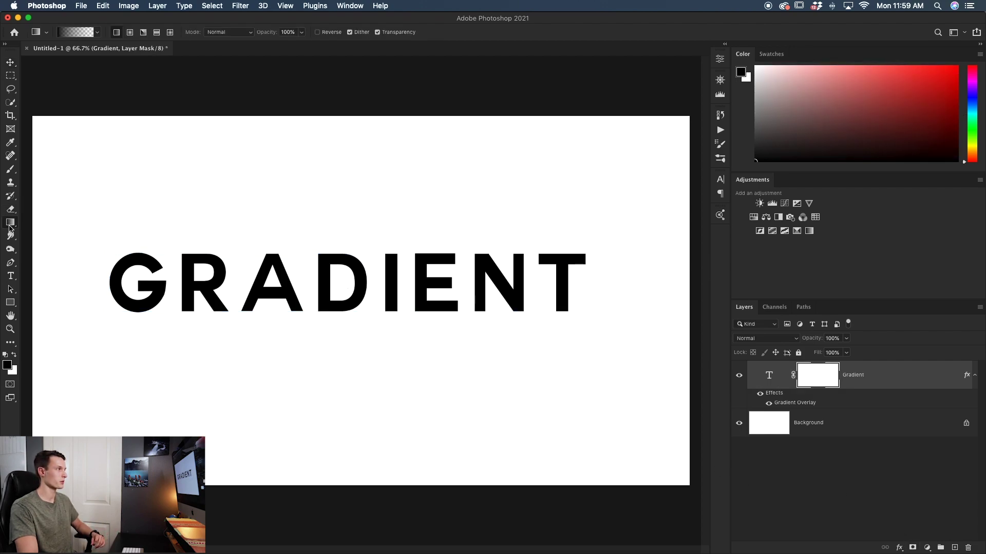
{"action": "left_click", "coordinate": [68, 33]}
{"action": "left_click", "coordinate": [606, 281]}
{"action": "left_click", "coordinate": [635, 299]}
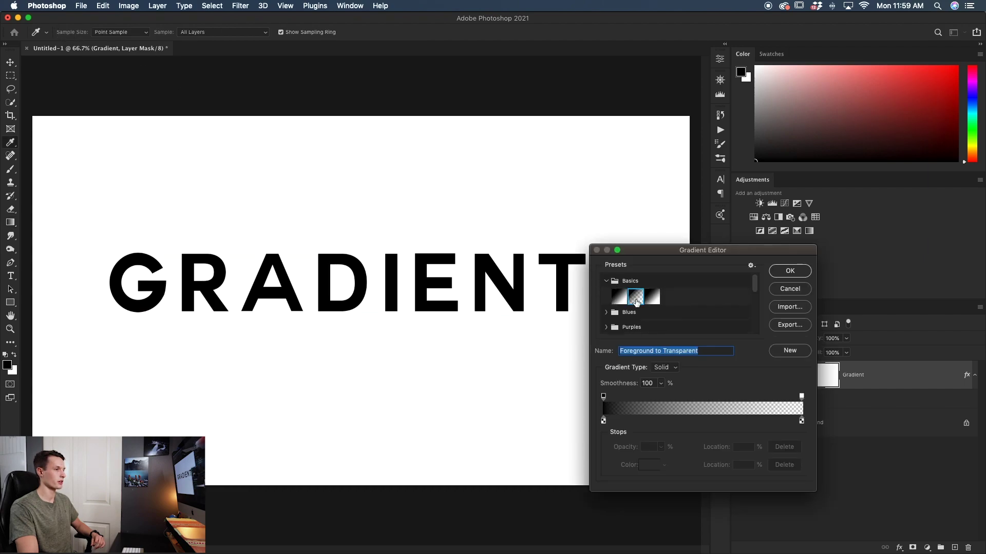
{"action": "left_click", "coordinate": [800, 275]}
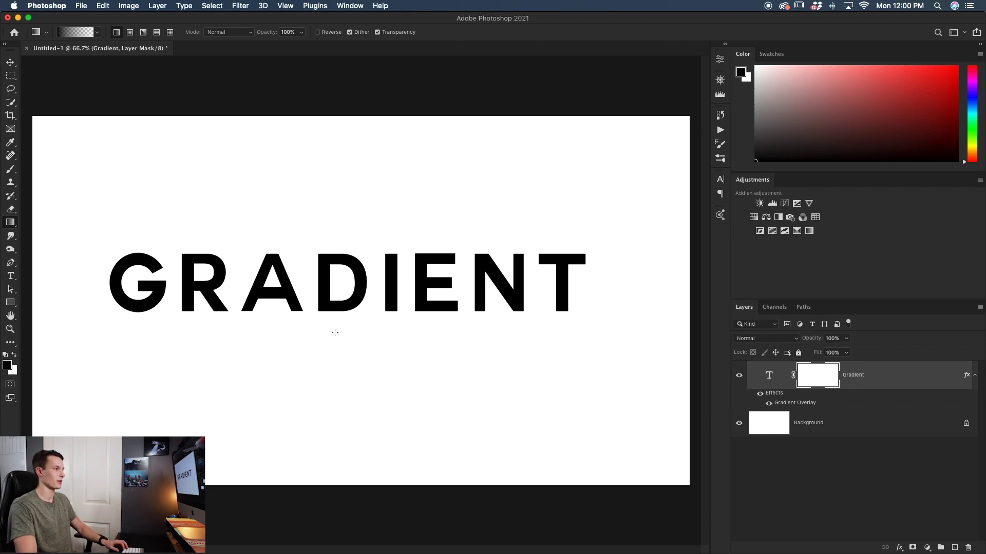
- Try fading the text upward from its lower edge with two vertical gradients on the layer mask, and undo them
{"action": "left_click_drag", "start_coordinate": [333, 320], "coordinate": [334, 251]}
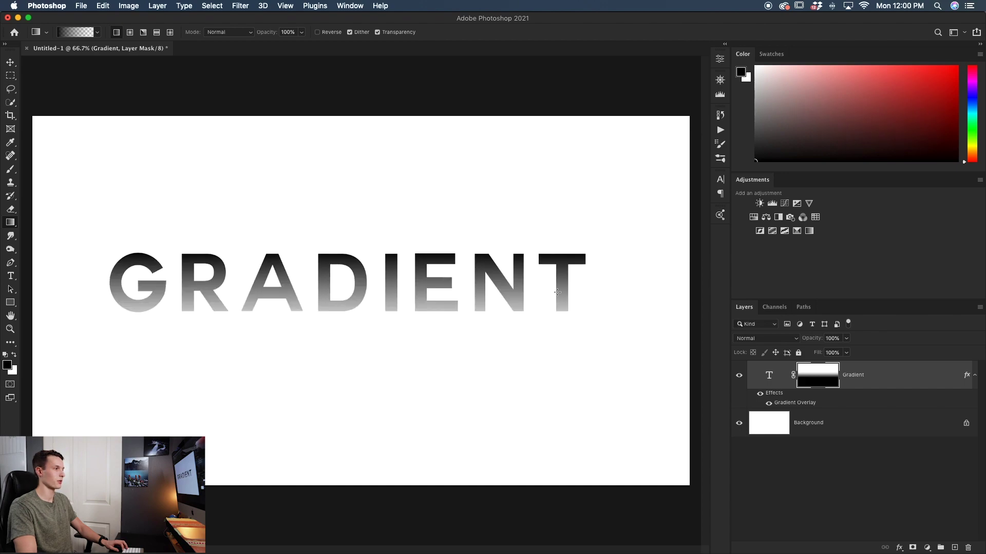
{"action": "left_click_drag", "start_coordinate": [342, 325], "coordinate": [336, 283]}
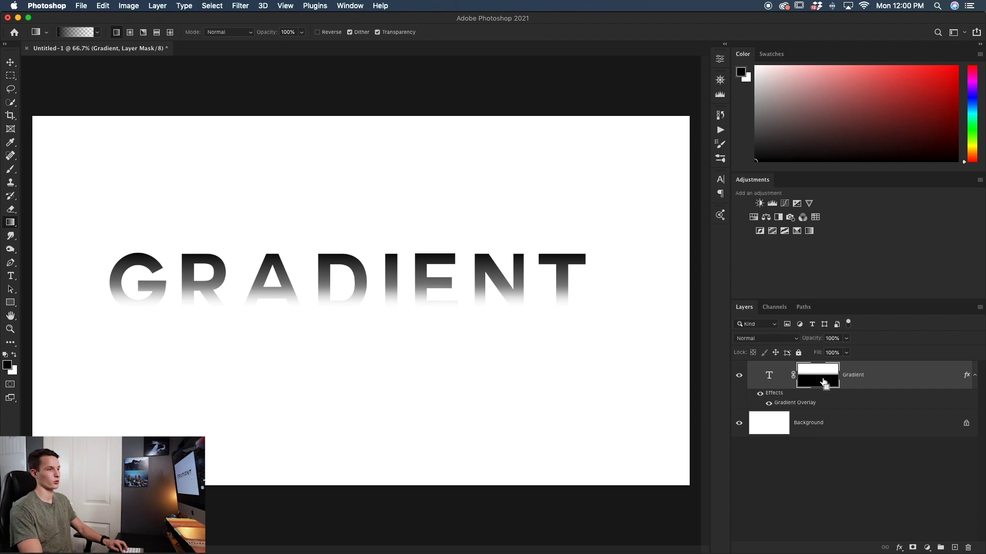
{"action": "key", "text": "super+z"}
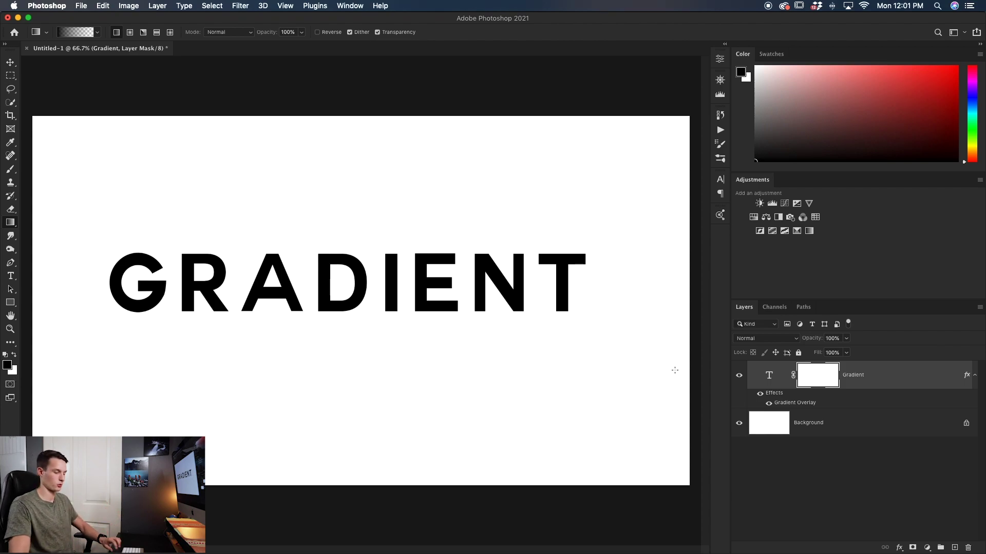
- Draw a horizontal gradient on the layer mask from just past the final T back to the R, fading the word's right end
{"action": "left_click_drag", "start_coordinate": [606, 275], "coordinate": [185, 288]}
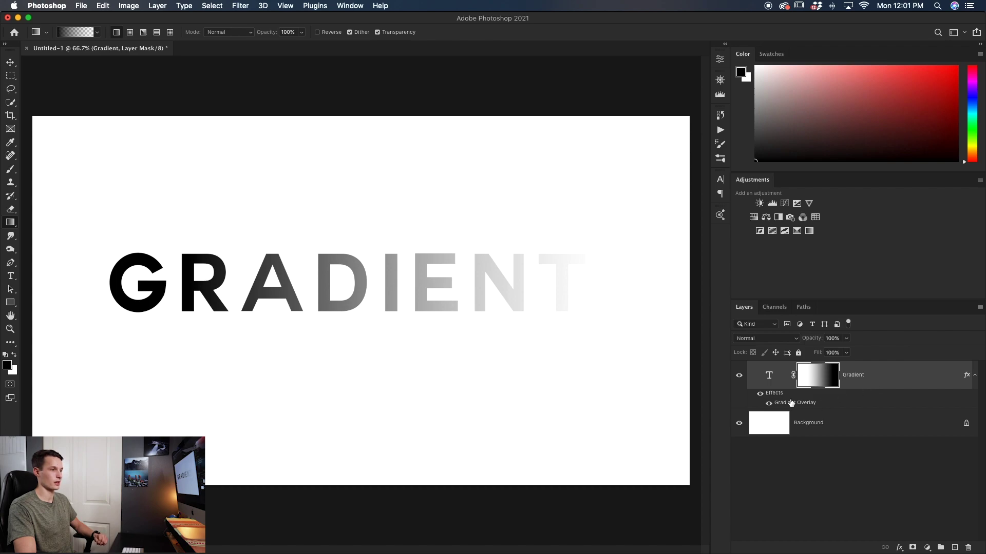
- Set the text layer's gradient overlay to the magenta-to-cyan preset, second in the Purples group, and apply the layer style
{"action": "left_click", "coordinate": [769, 375]}
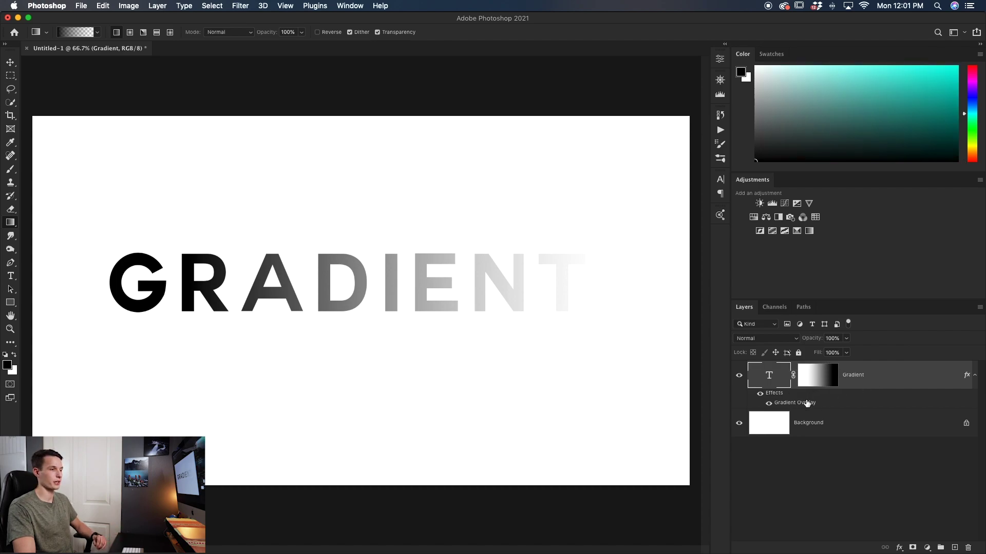
{"action": "double_click", "coordinate": [807, 404]}
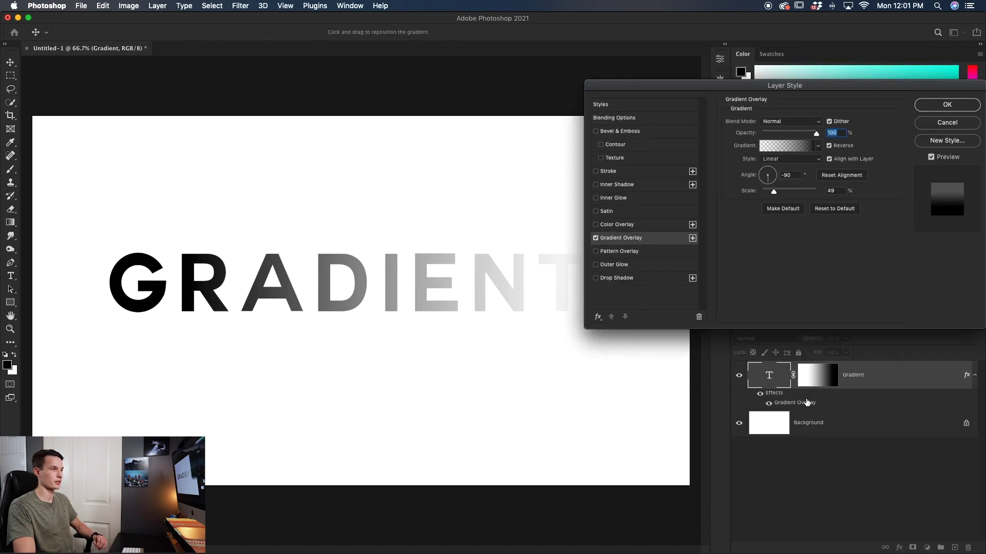
{"action": "left_click", "coordinate": [779, 149]}
{"action": "left_click", "coordinate": [606, 311]}
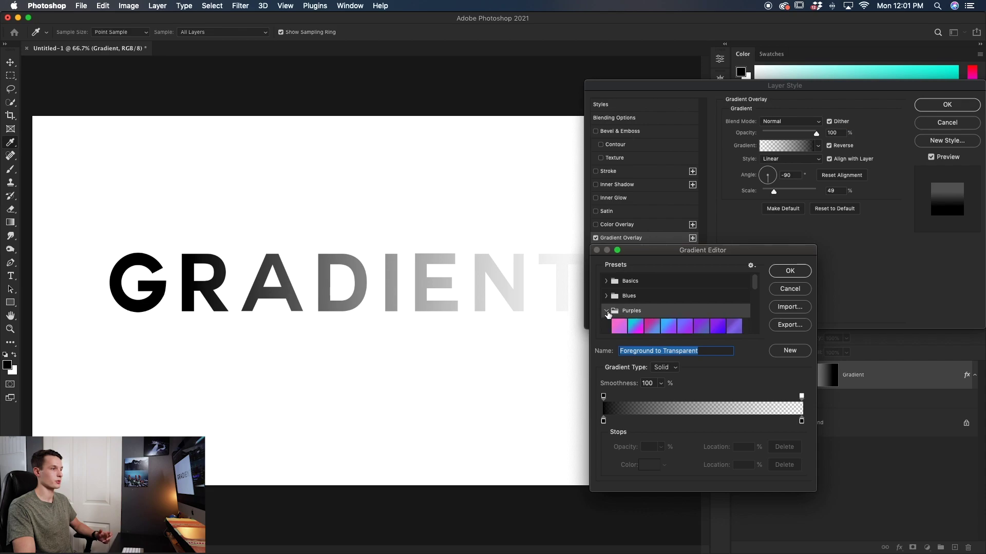
{"action": "left_click", "coordinate": [635, 326]}
{"action": "key", "text": "Return"}
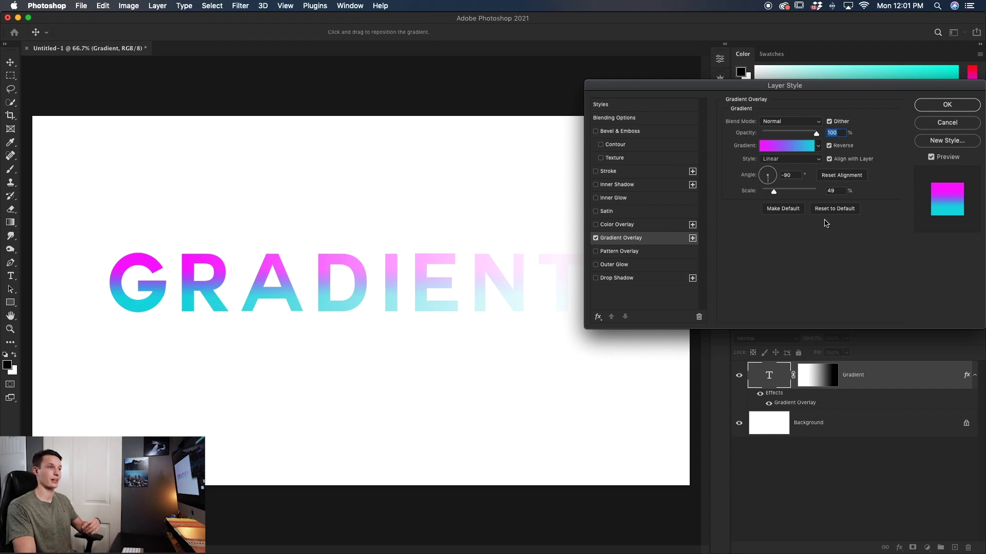
{"action": "left_click", "coordinate": [935, 105]}
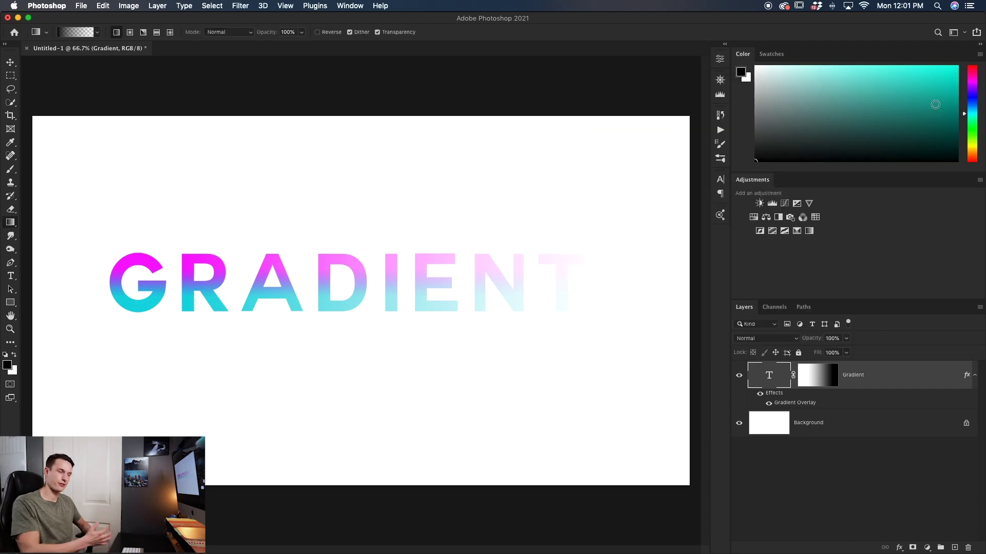